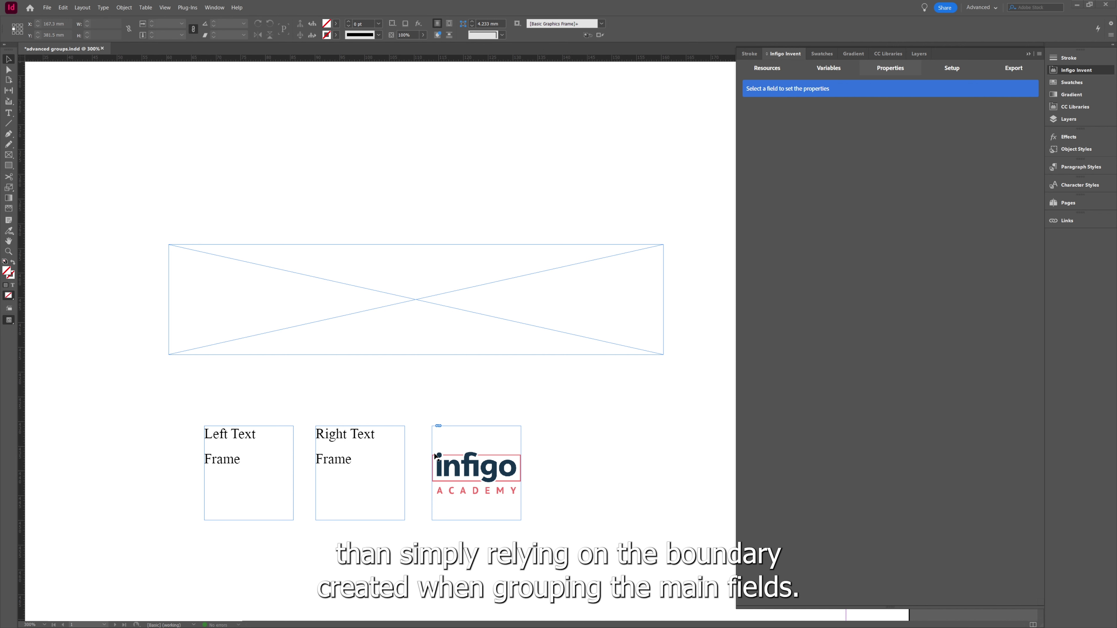
pyautogui.click(240, 489)
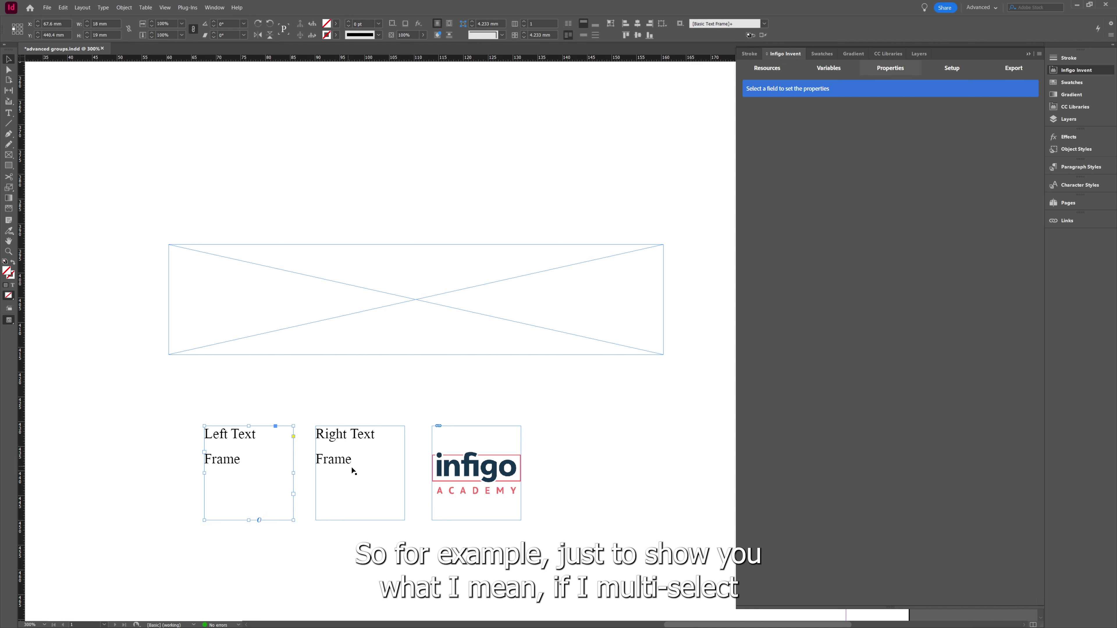
pyautogui.keyDown('shift'); pyautogui.click(383, 472); pyautogui.keyUp('shift')
pyautogui.keyDown('shift'); pyautogui.click(455, 517); pyautogui.keyUp('shift')
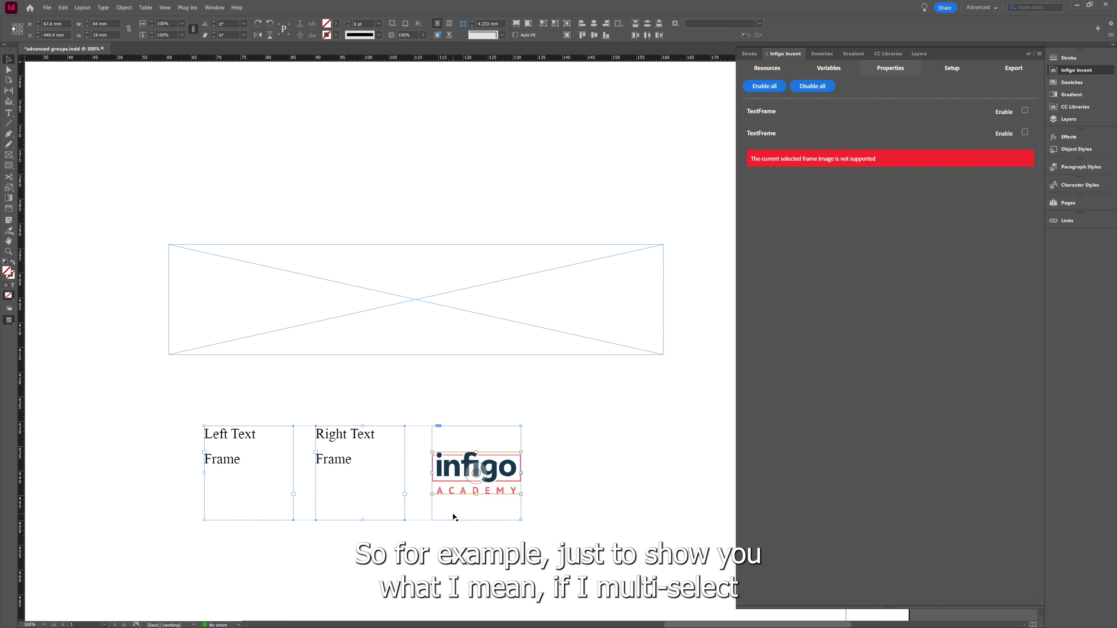
pyautogui.rightClick(453, 514)
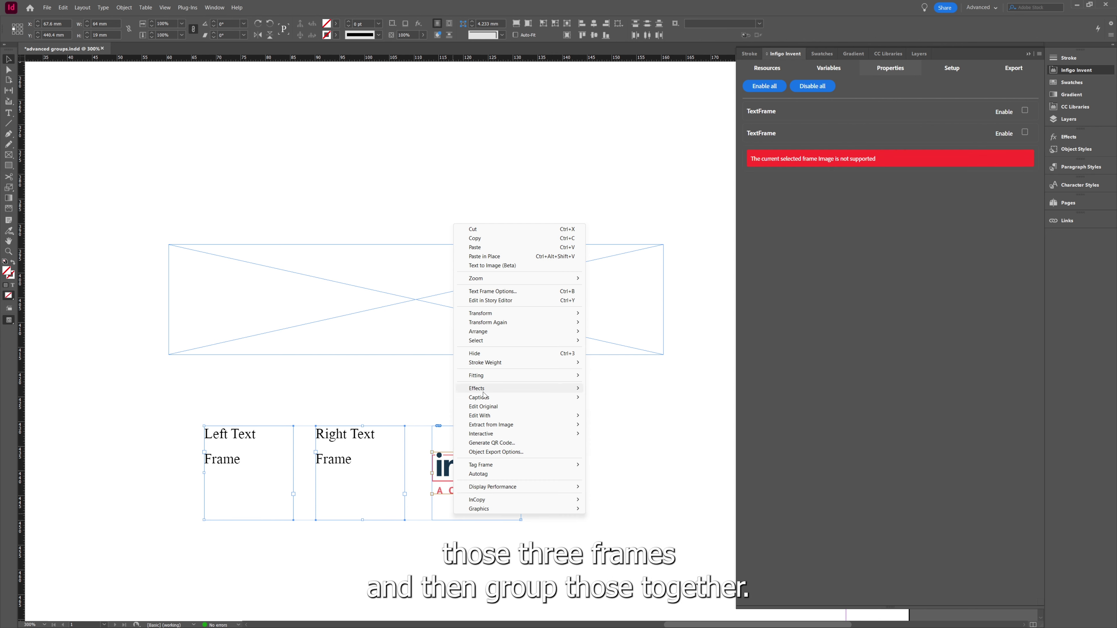
pyautogui.click(435, 431)
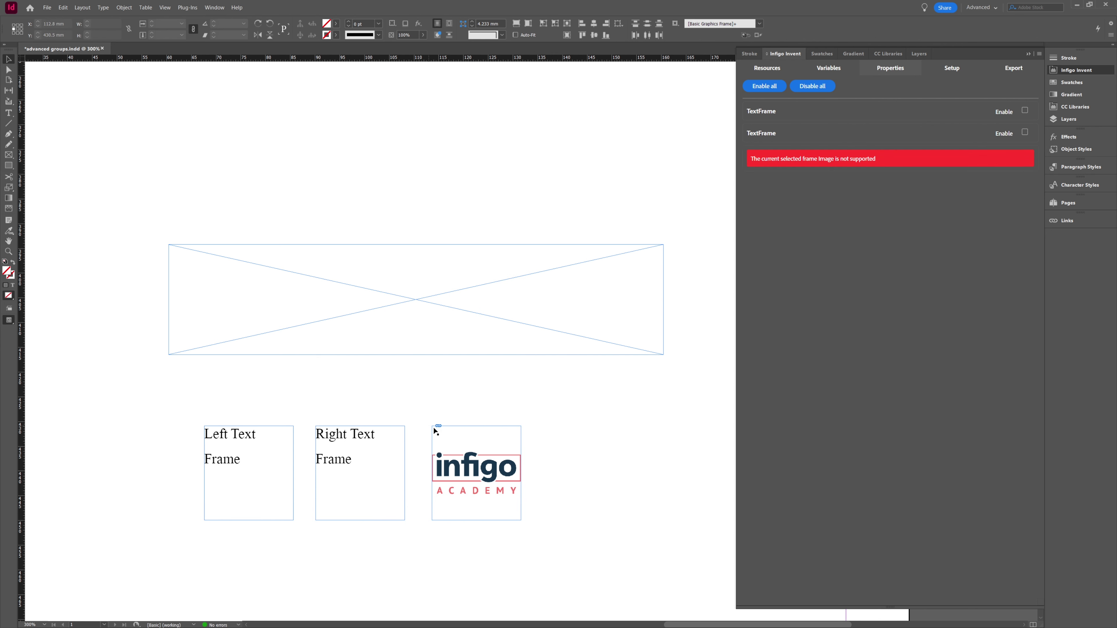
# Group the left text frame, the right text frame and the logo image frame.
pyautogui.click(435, 431)
pyautogui.keyDown('shift'); pyautogui.click(336, 478); pyautogui.keyUp('shift')
pyautogui.keyDown('shift'); pyautogui.click(271, 478); pyautogui.keyUp('shift')
pyautogui.rightClick(271, 478)
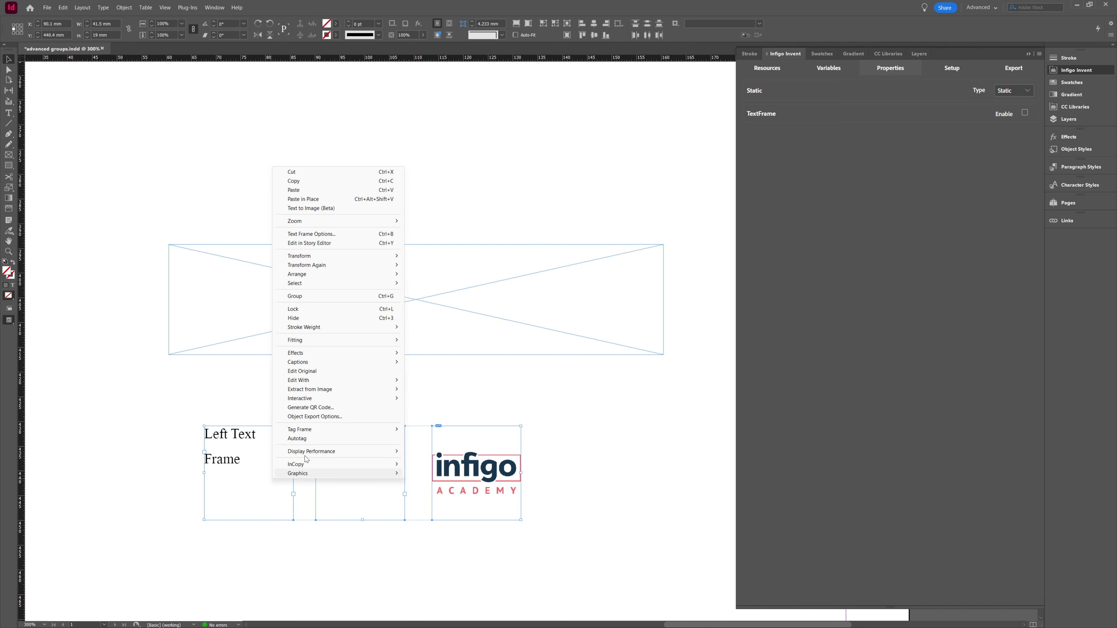
pyautogui.click(315, 298)
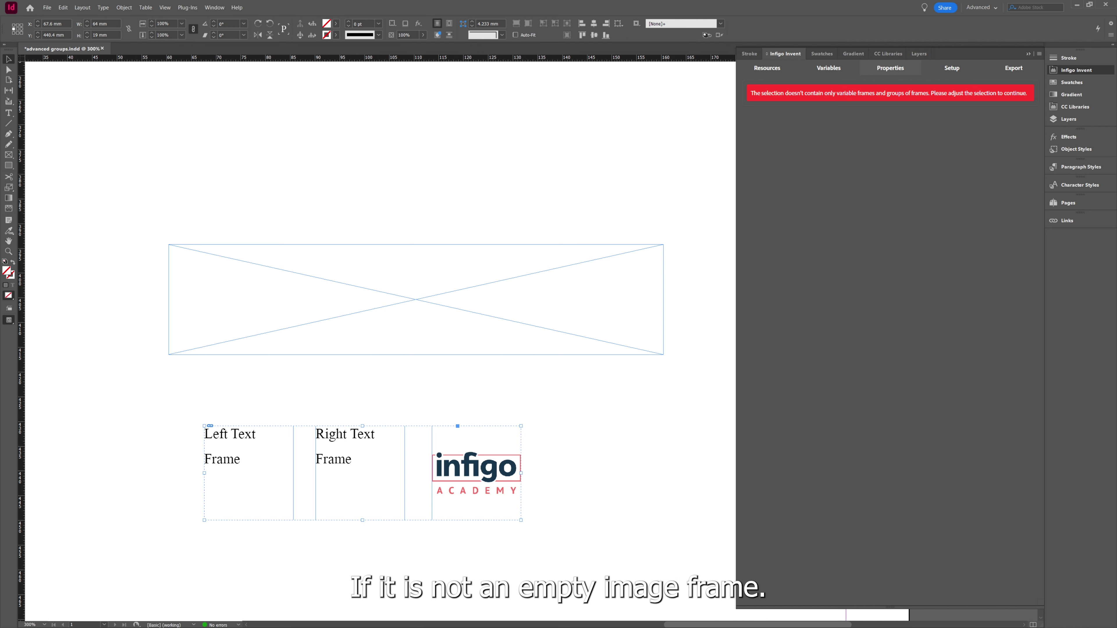
# Move the empty boundary frame down so that it surrounds the two text frames and the logo frame.
pyautogui.click(624, 381)
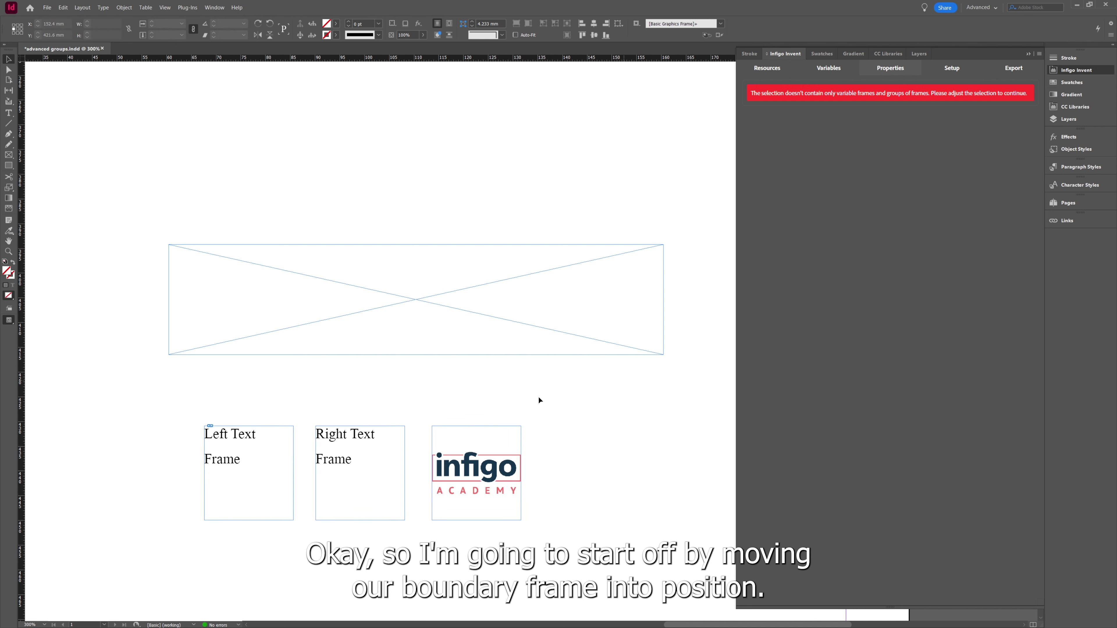
pyautogui.click(506, 309)
pyautogui.moveTo(506, 309); pyautogui.dragTo(509, 470)
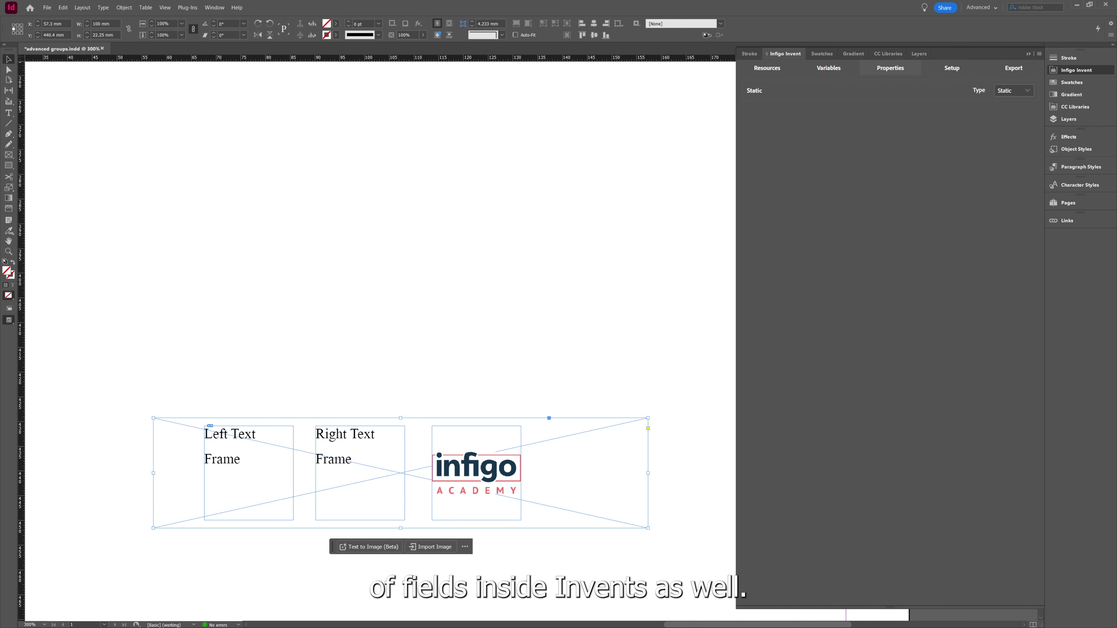
pyautogui.click(559, 370)
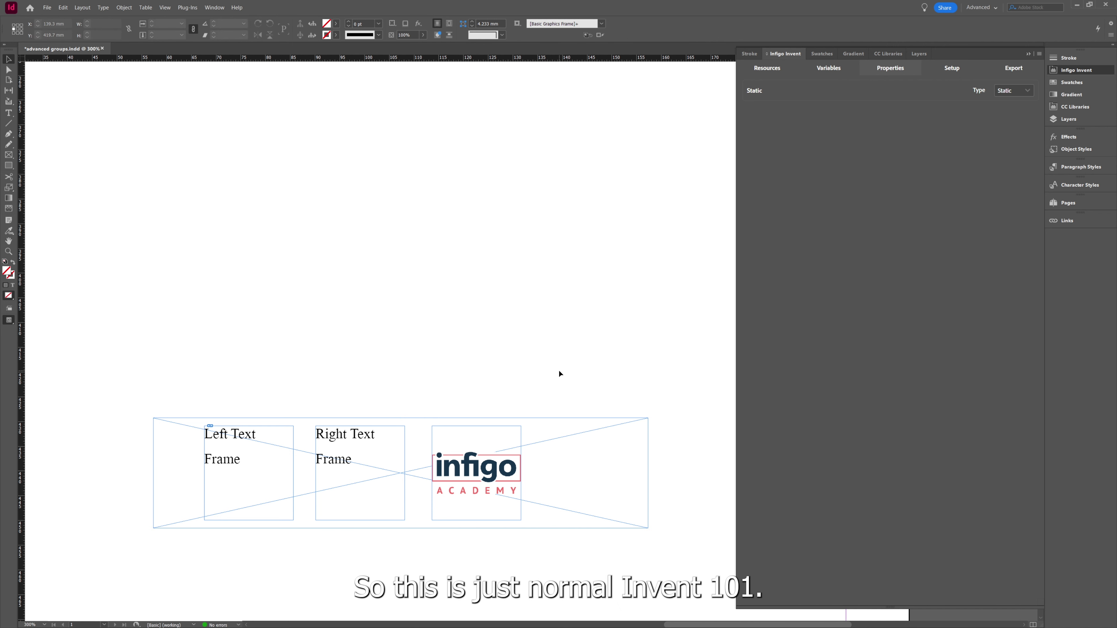
# Ungroup the three frames and enable the left and right text frames as interactive fields.
pyautogui.click(277, 470)
pyautogui.doubleClick(238, 493)
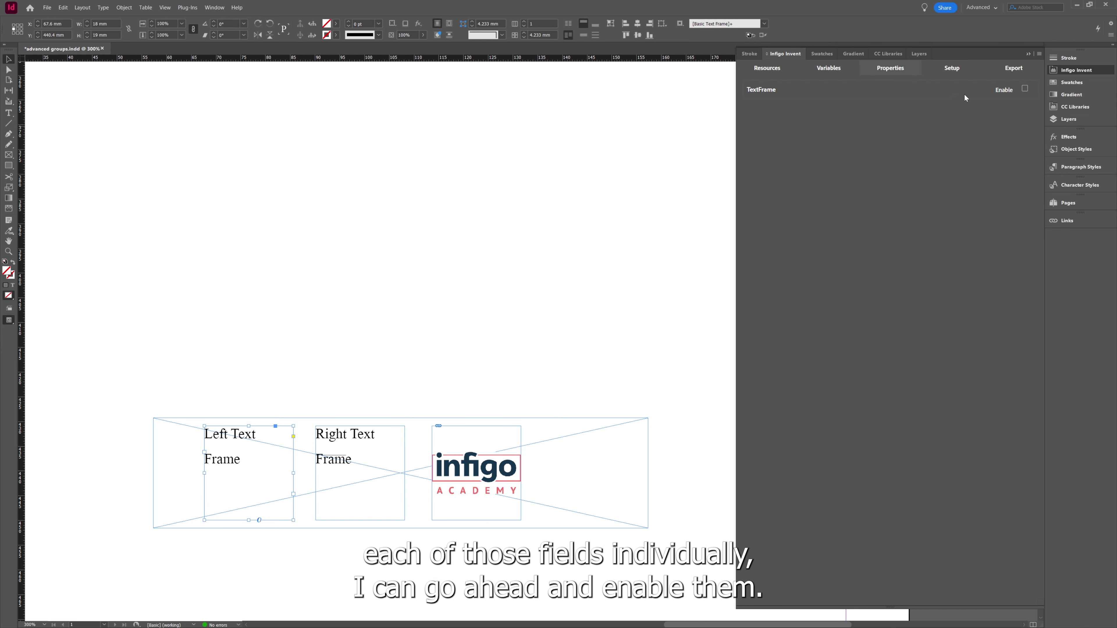
pyautogui.click(1025, 88)
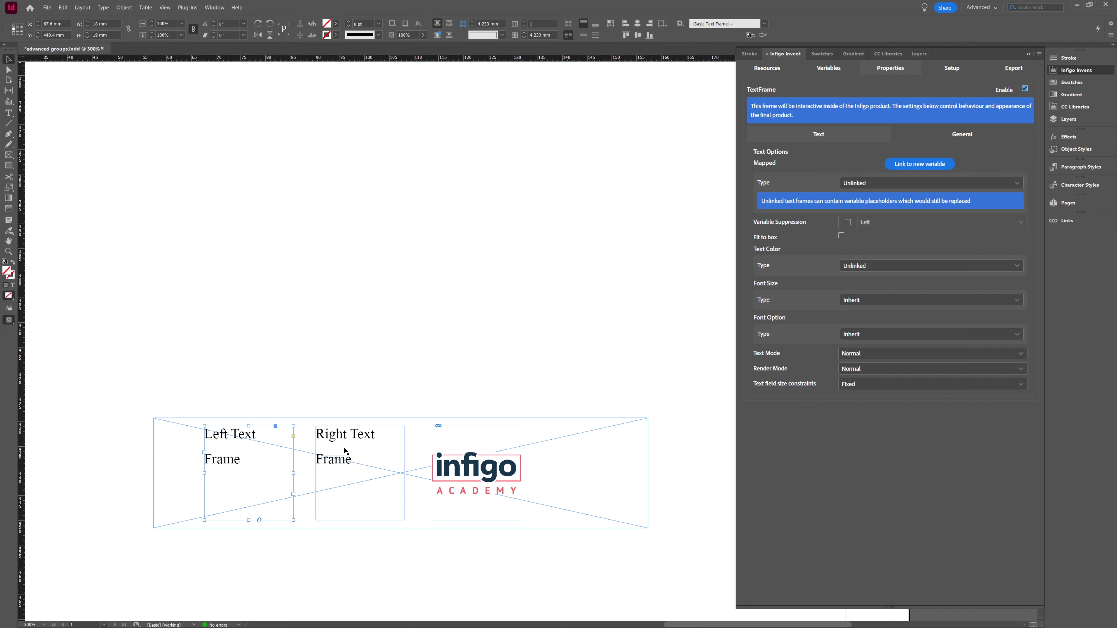
pyautogui.click(371, 466)
pyautogui.click(1024, 89)
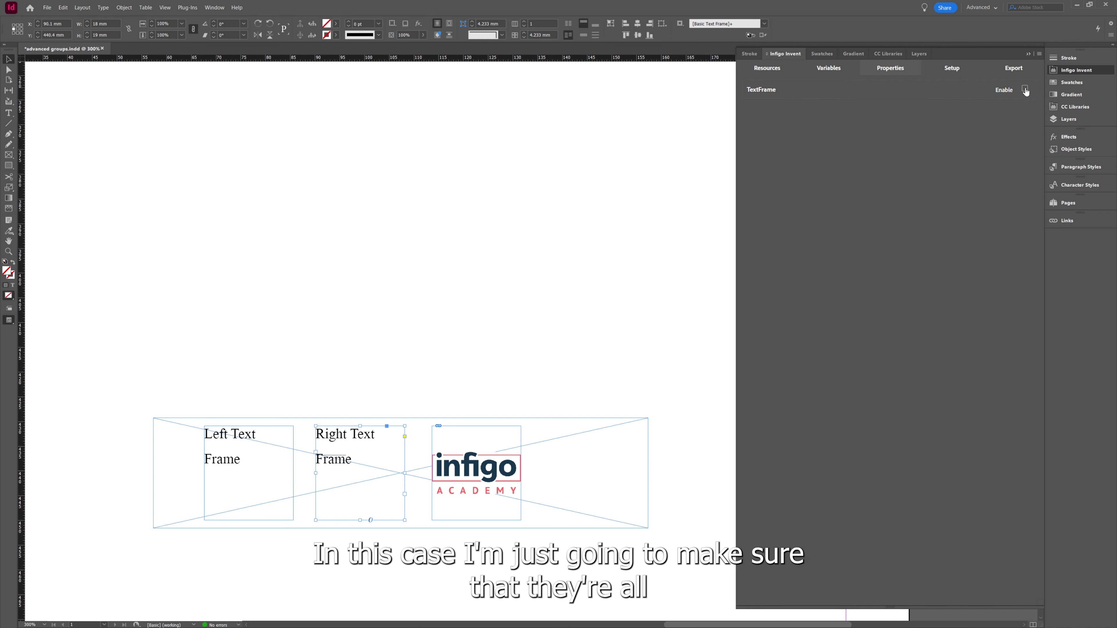
# Set the field type of both the logo frame and the surrounding boundary frame to Image.
pyautogui.click(501, 433)
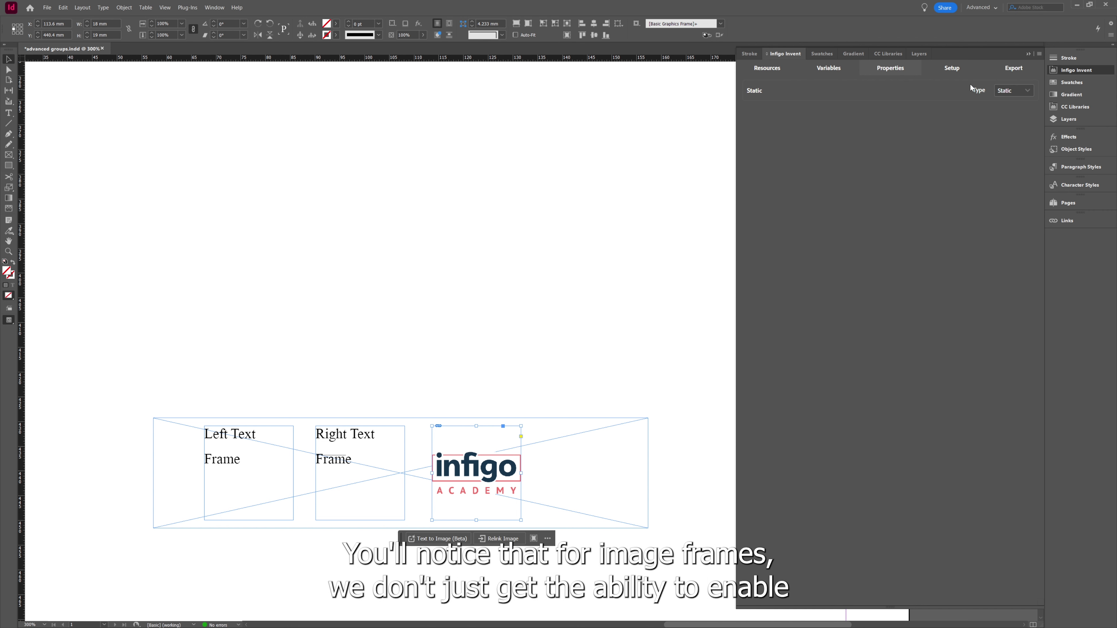
pyautogui.click(1014, 94)
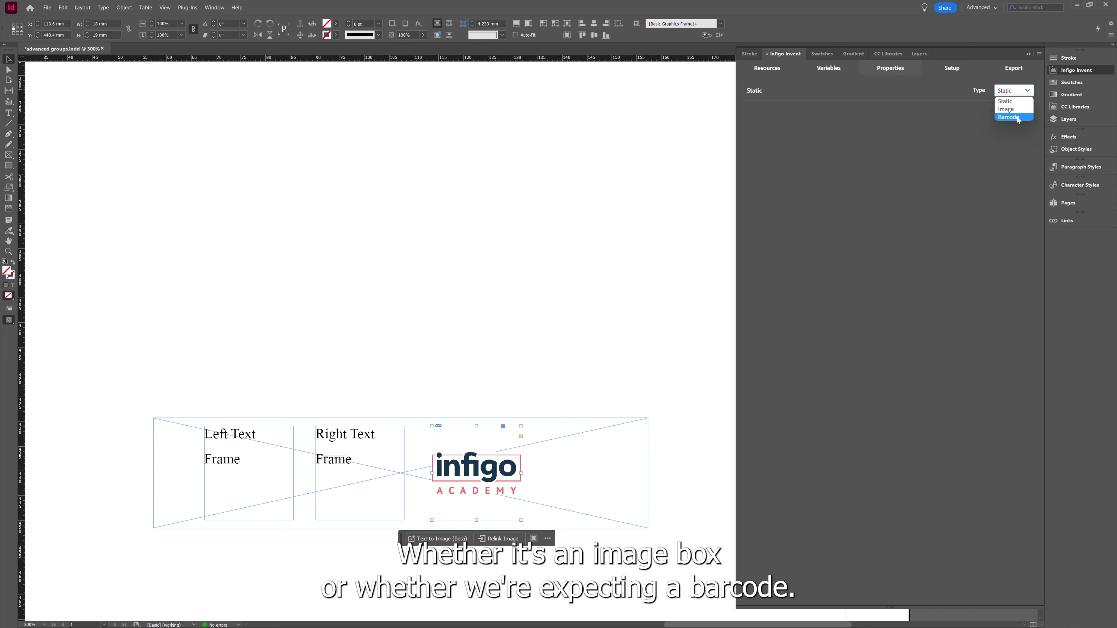
pyautogui.click(1017, 110)
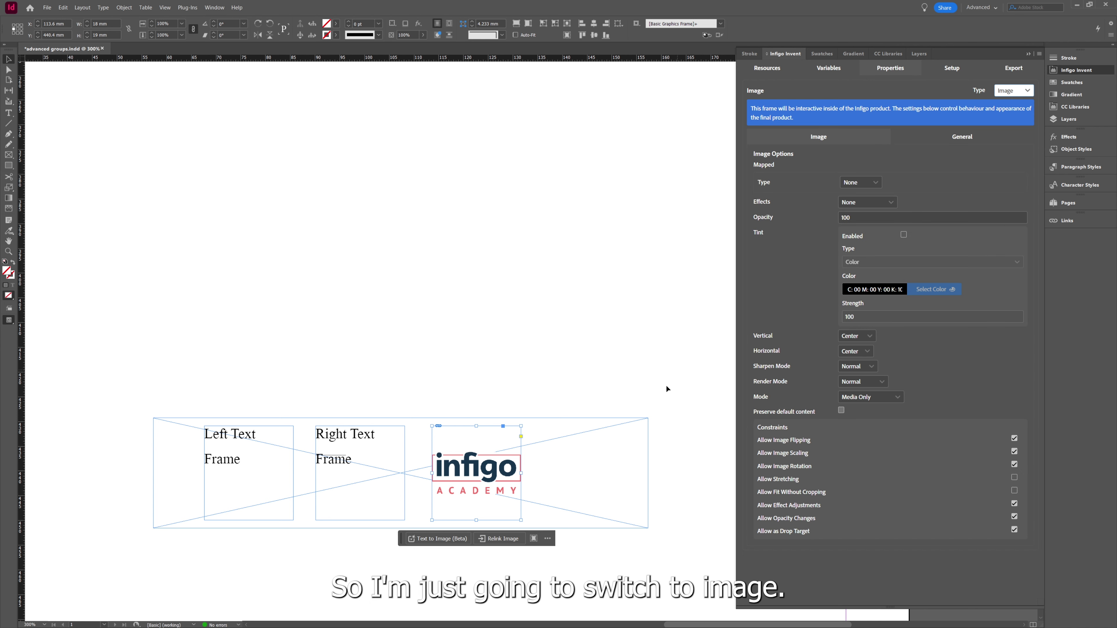
pyautogui.click(637, 452)
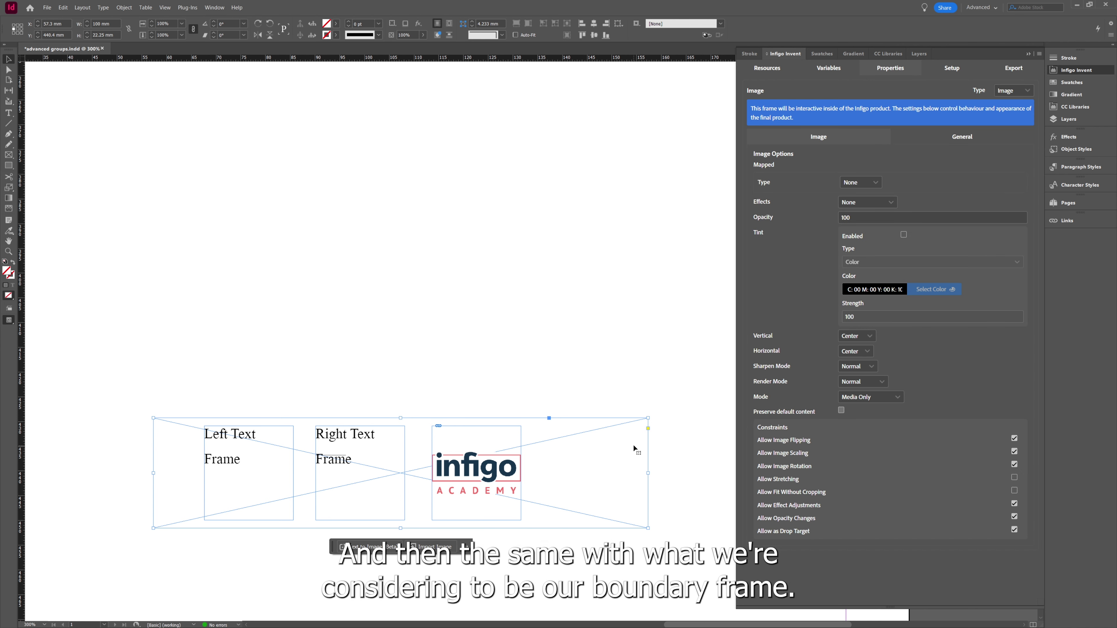
pyautogui.click(1013, 94)
pyautogui.click(1016, 110)
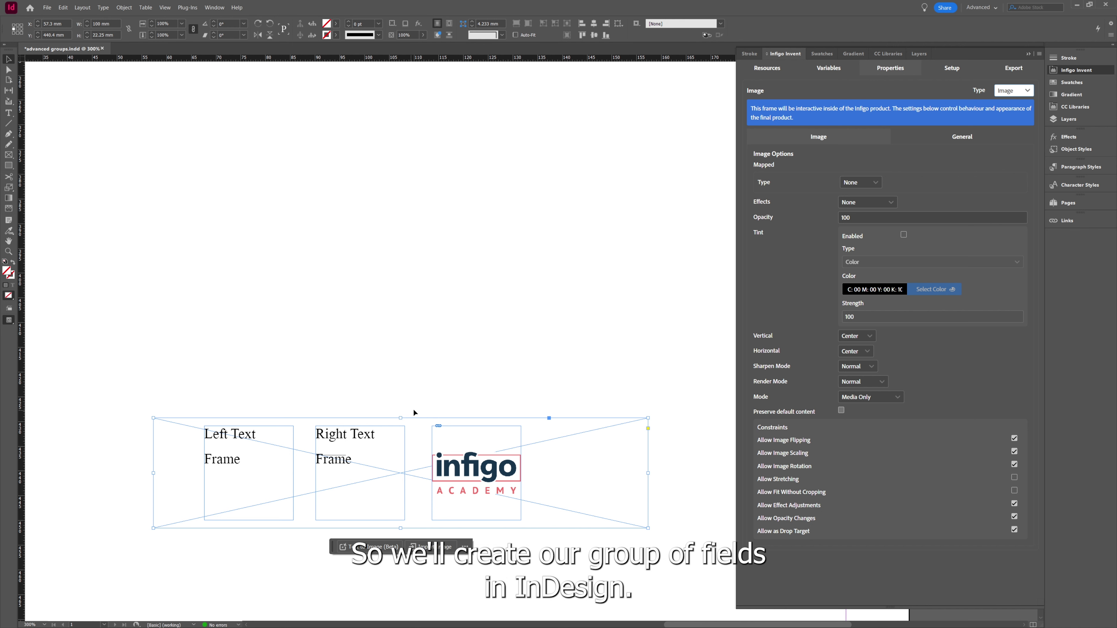
pyautogui.click(403, 365)
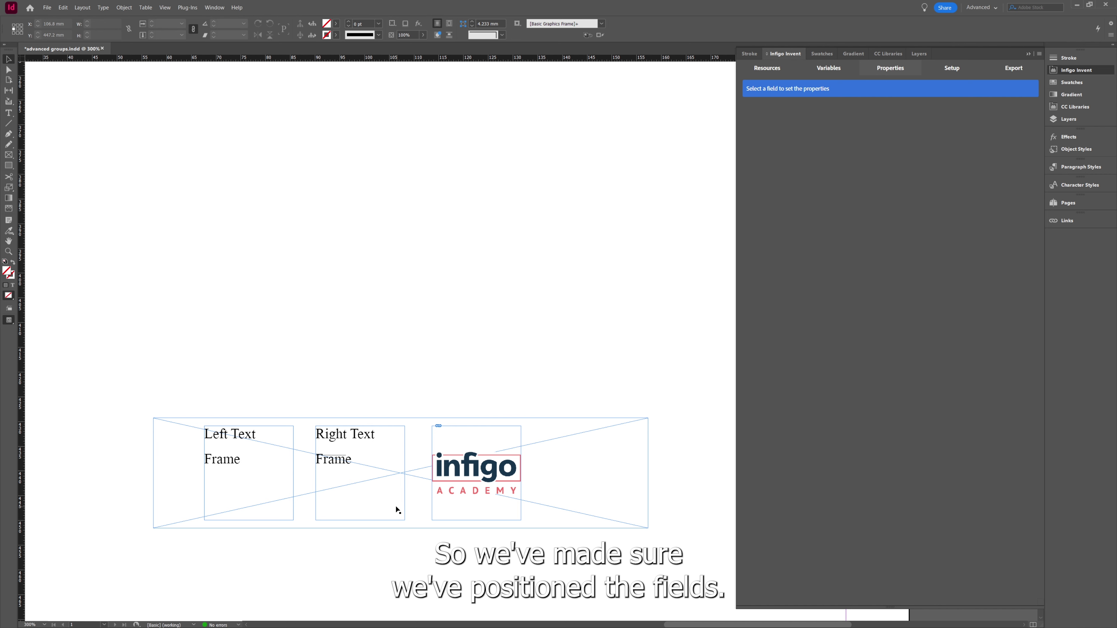
# Group the two text frames, the logo frame and the boundary frame together.
pyautogui.click(231, 468)
pyautogui.keyDown('shift'); pyautogui.click(373, 487); pyautogui.keyUp('shift')
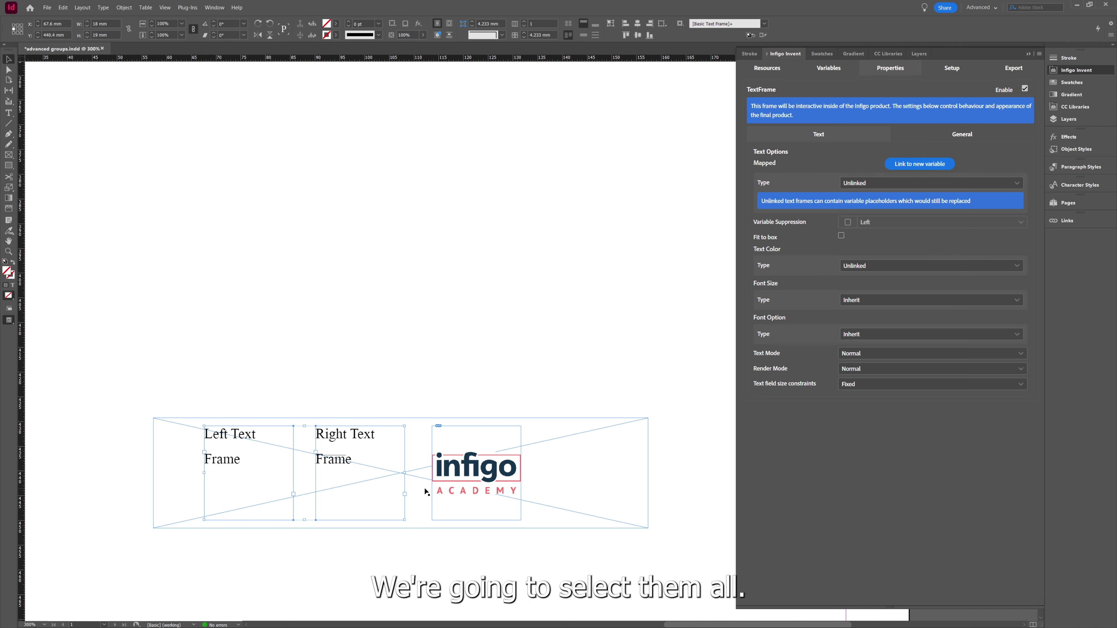
pyautogui.keyDown('shift'); pyautogui.click(474, 486); pyautogui.keyUp('shift')
pyautogui.keyDown('shift'); pyautogui.click(564, 496); pyautogui.keyUp('shift')
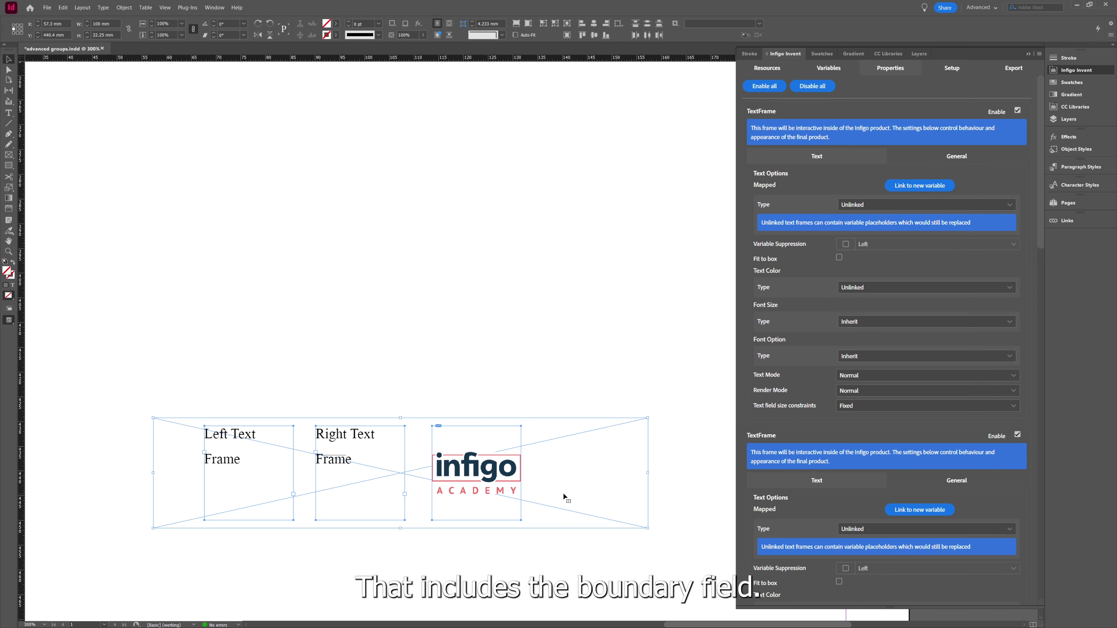
pyautogui.rightClick(563, 494)
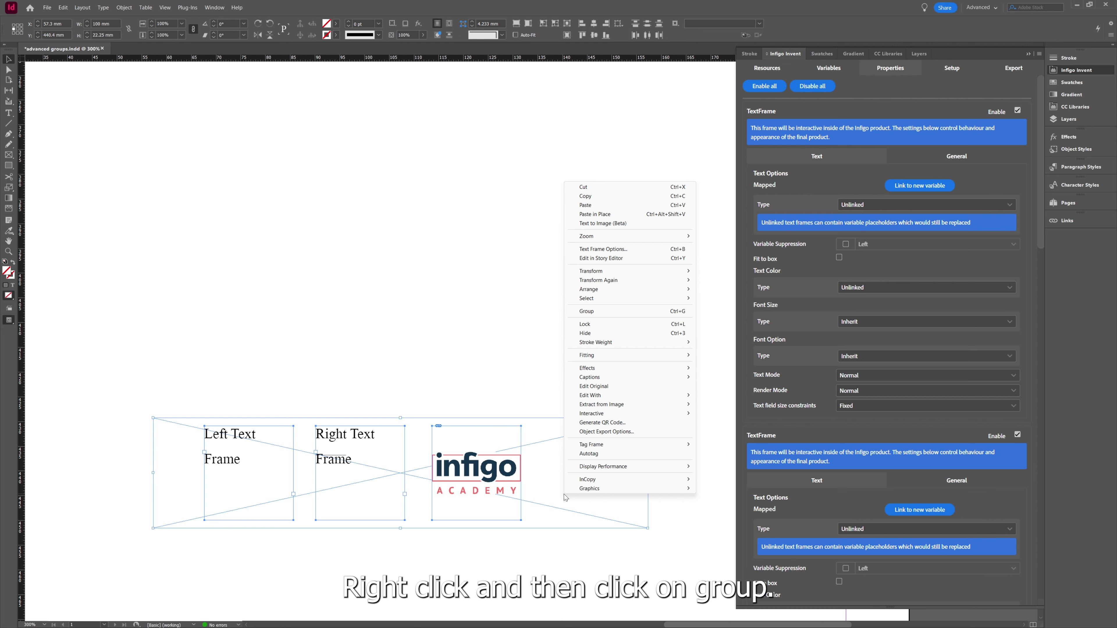
pyautogui.click(587, 311)
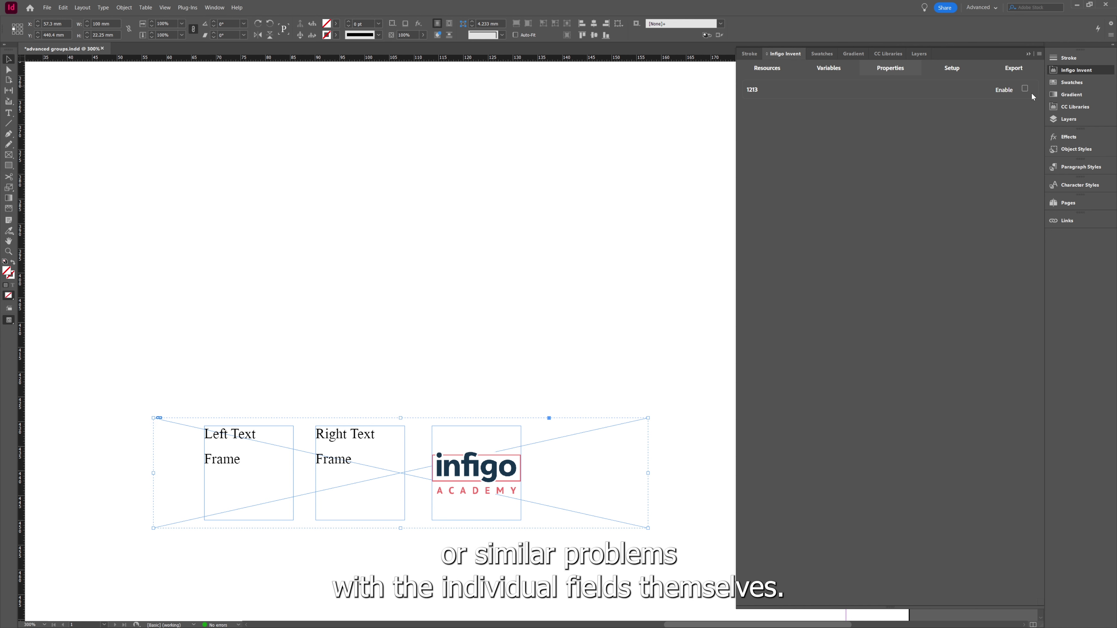
# Rename the new group Sample Group and enable it as an interactive group.
pyautogui.click(1067, 119)
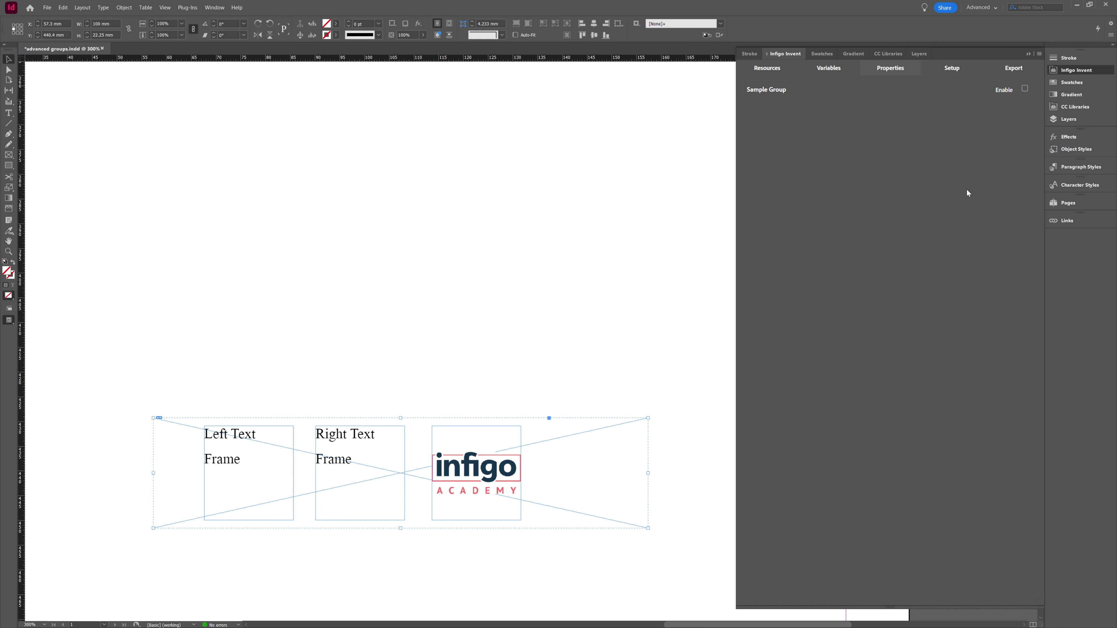
pyautogui.click(1025, 89)
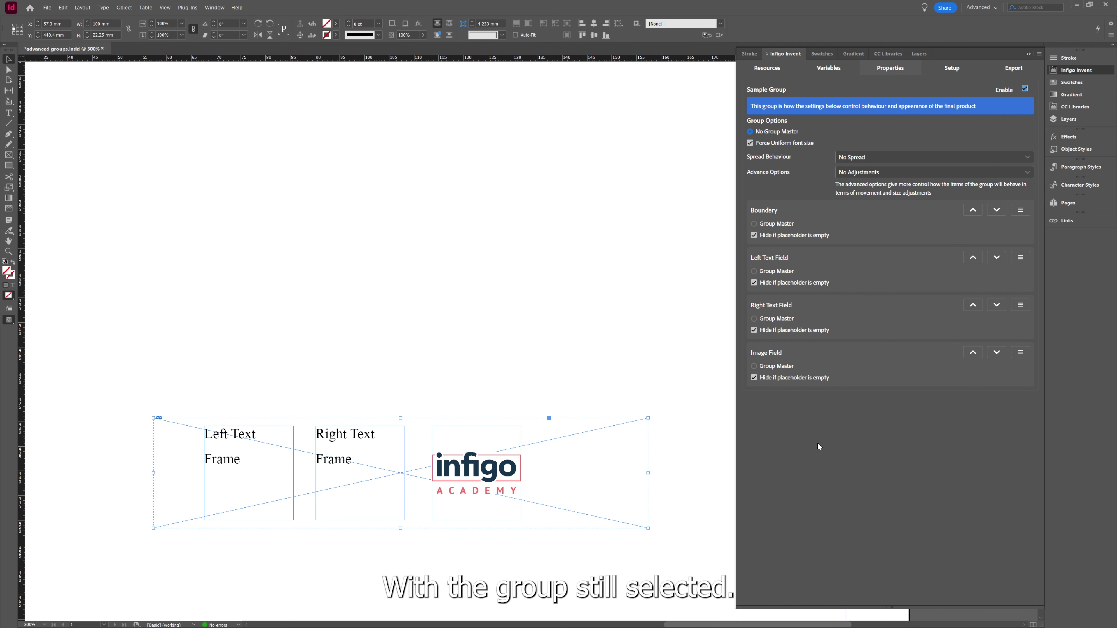
# Set the group's advanced option to Adjust Horizontally and choose Boundary (1155) as its boundary item.
pyautogui.click(858, 173)
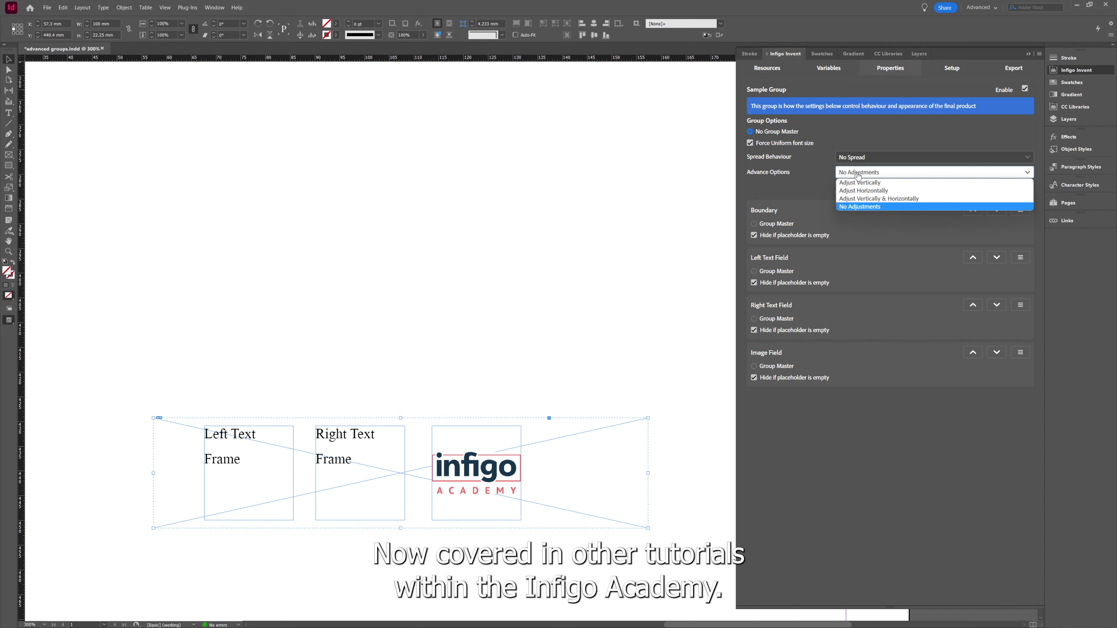
pyautogui.press('Up')
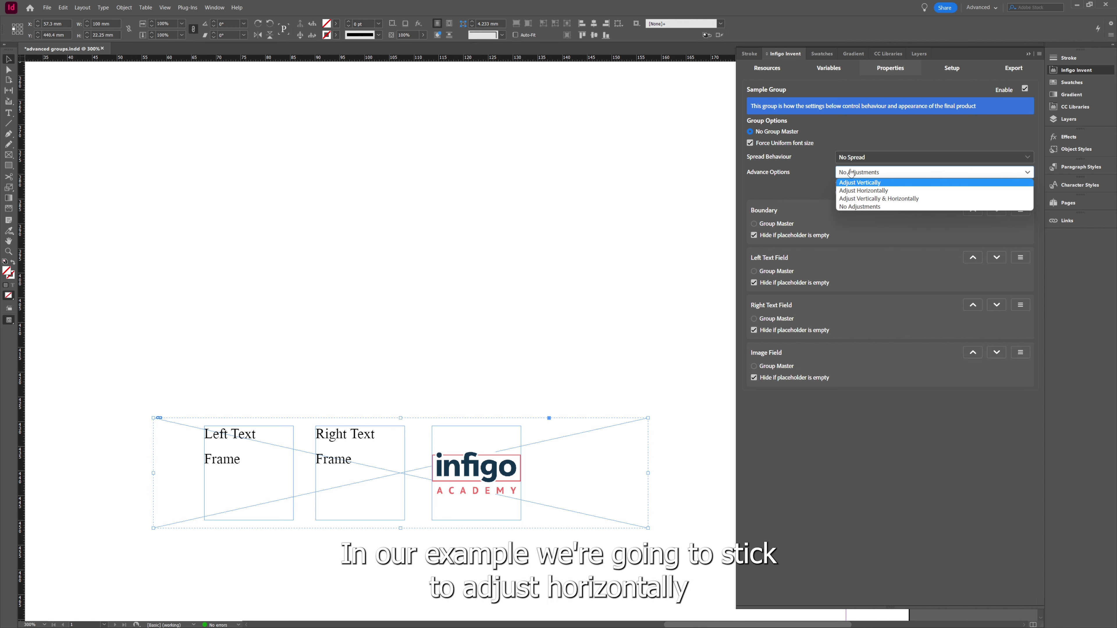
pyautogui.click(854, 191)
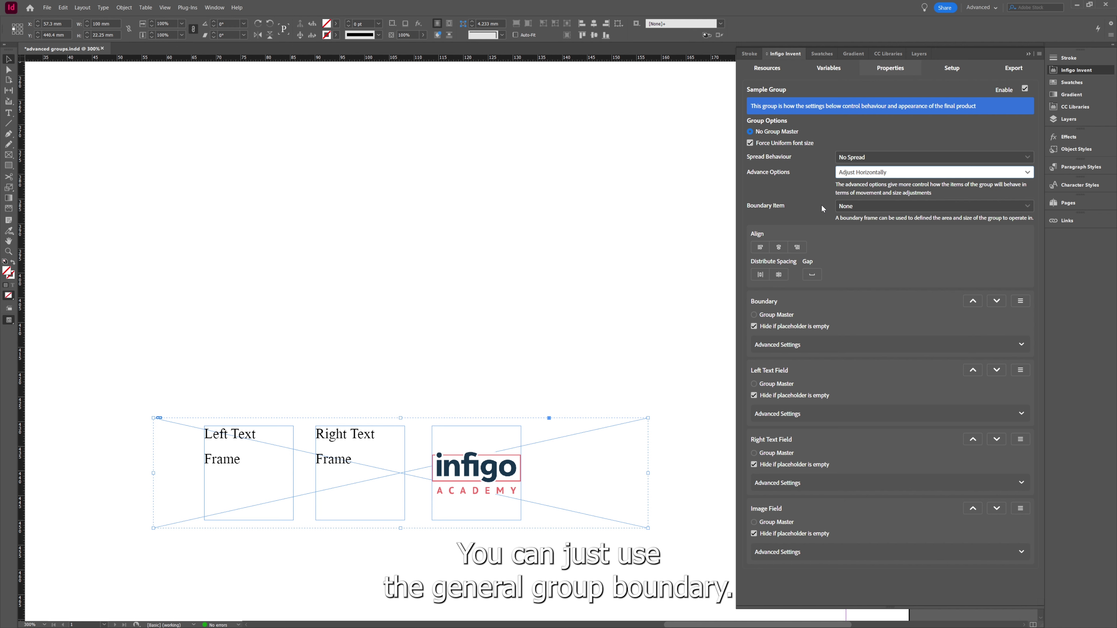
pyautogui.click(864, 207)
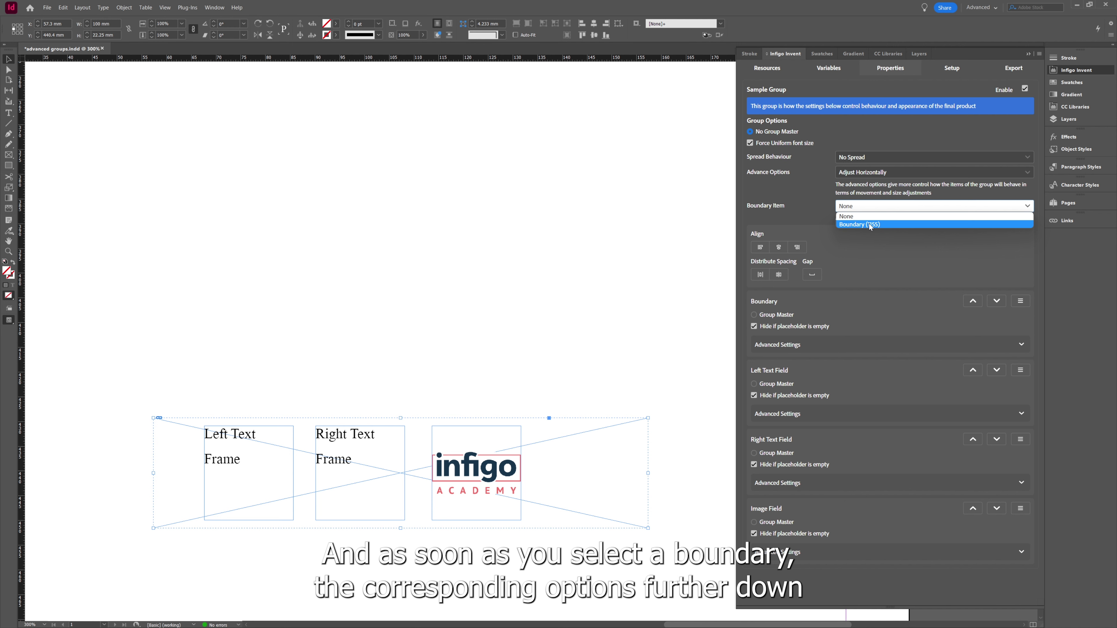
pyautogui.click(868, 224)
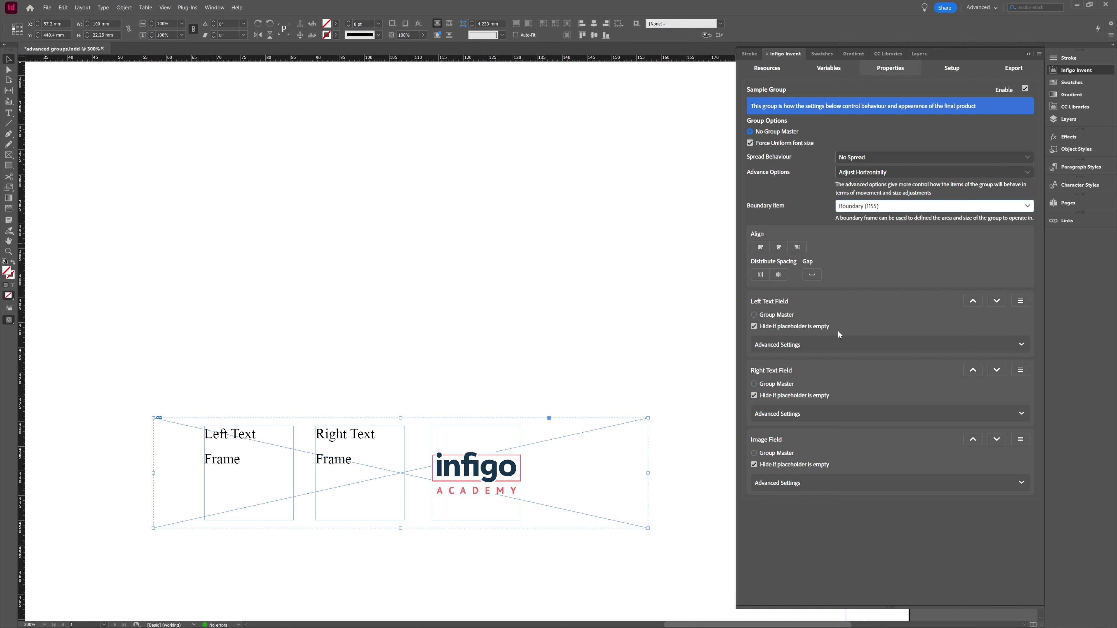
# Examine the margin and width behaviour choices in the Left Text Field's advanced settings.
pyautogui.click(820, 345)
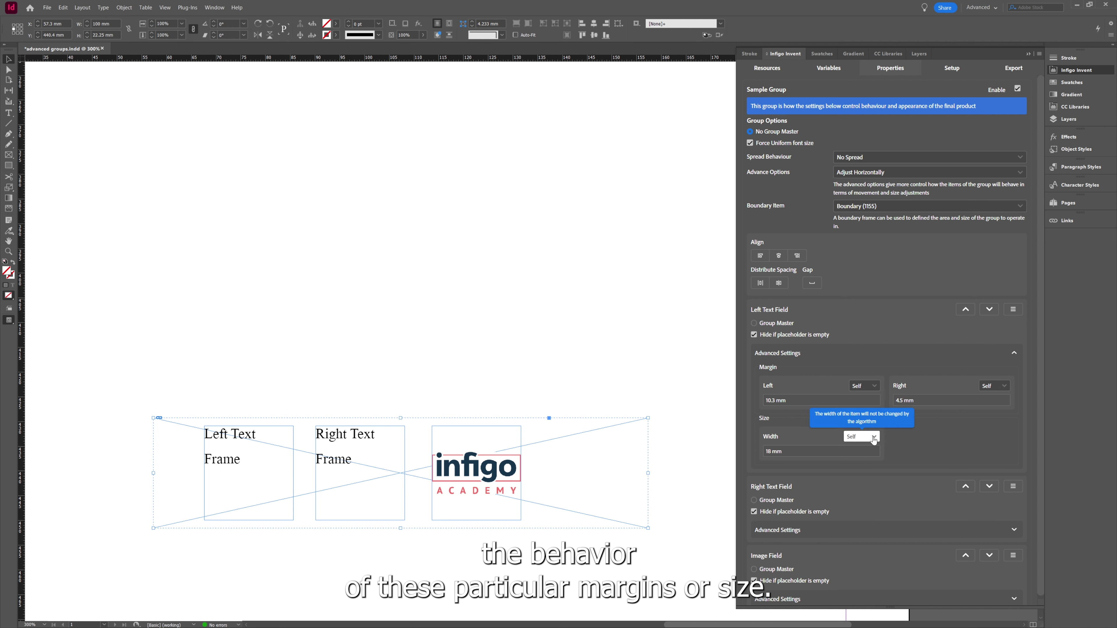
pyautogui.click(865, 387)
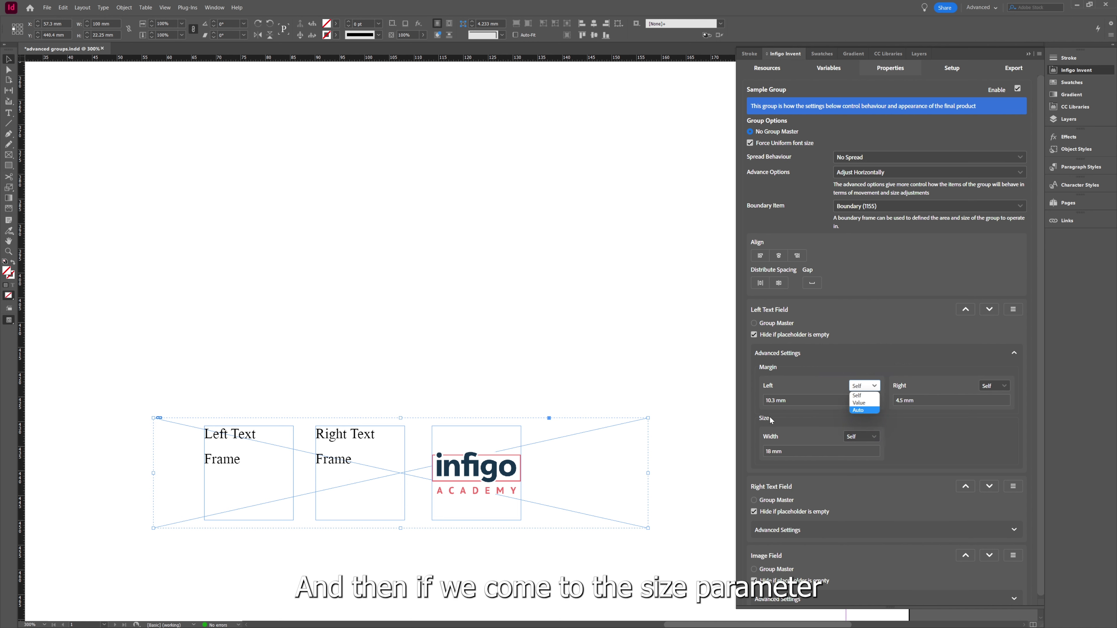
pyautogui.click(857, 438)
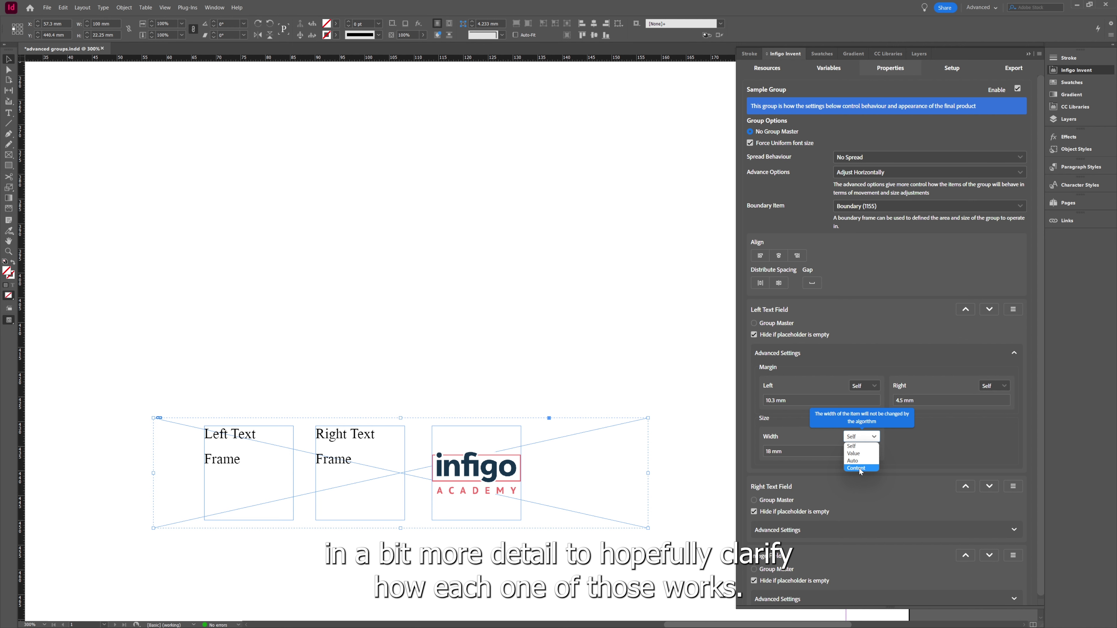
pyautogui.click(1012, 484)
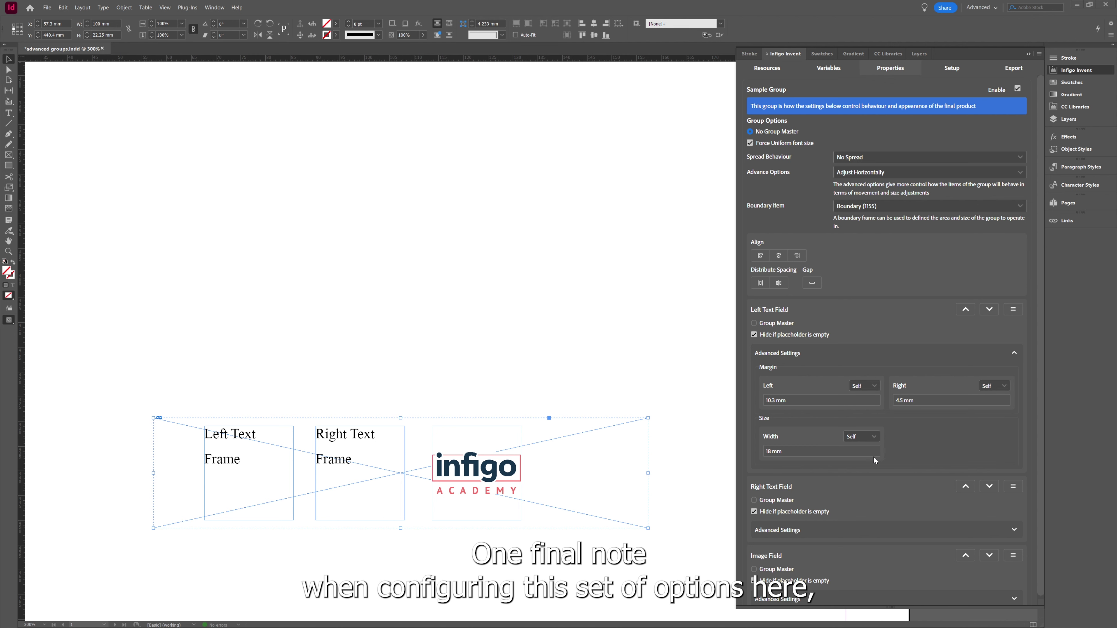
# Set the text field size constraints of the left text frame to Horizontal.
pyautogui.doubleClick(236, 471)
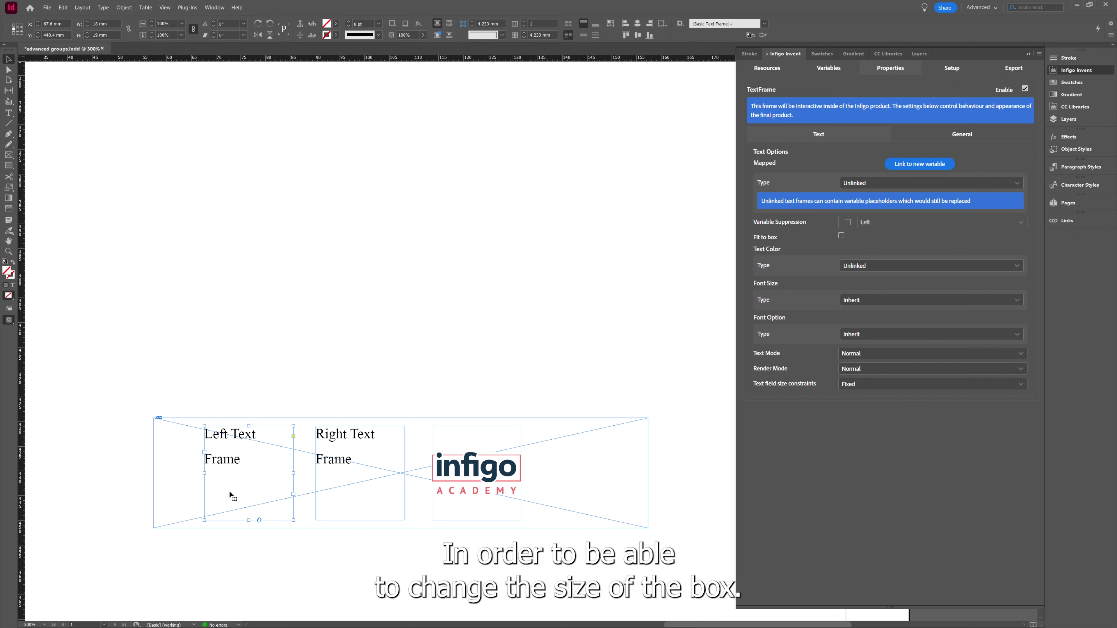
pyautogui.click(898, 386)
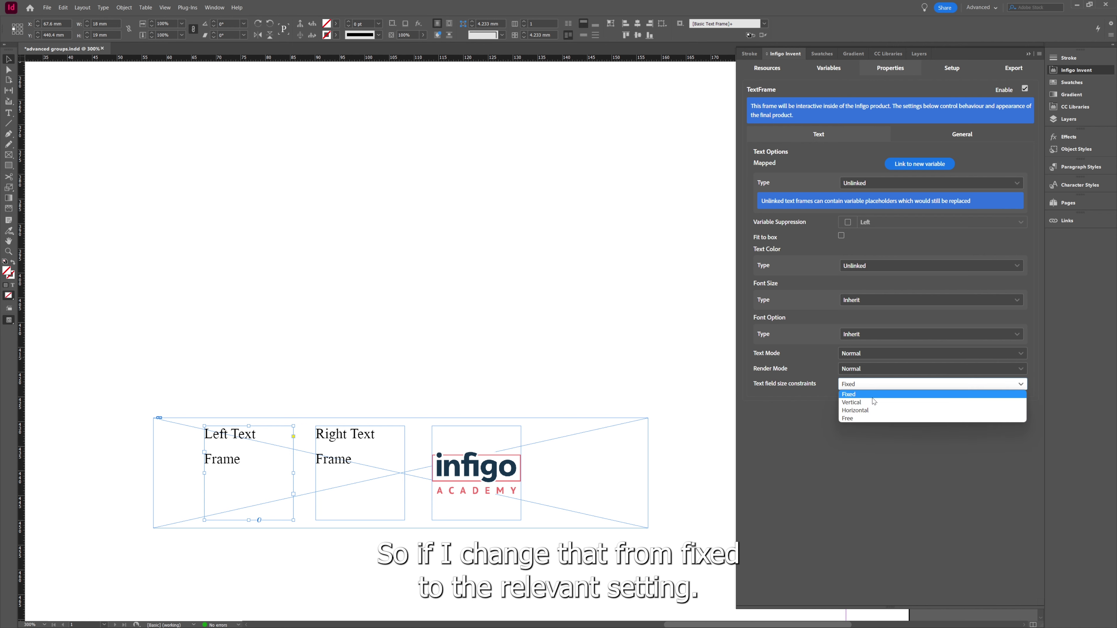
pyautogui.click(862, 411)
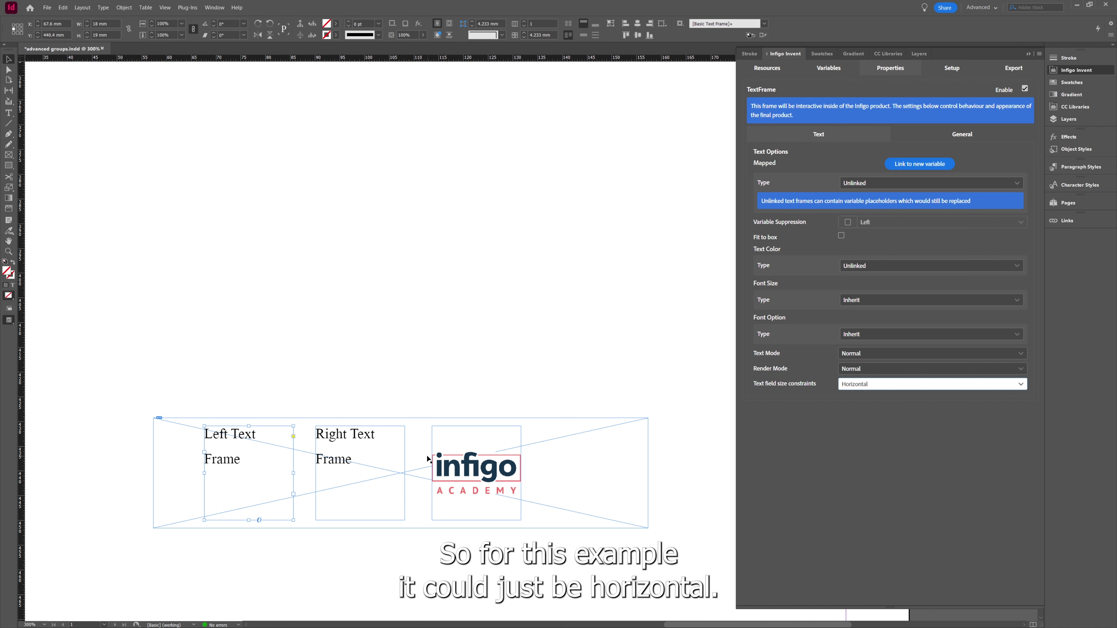
# Set the text field size constraints of the right text frame to Horizontal.
pyautogui.click(404, 470)
pyautogui.click(855, 384)
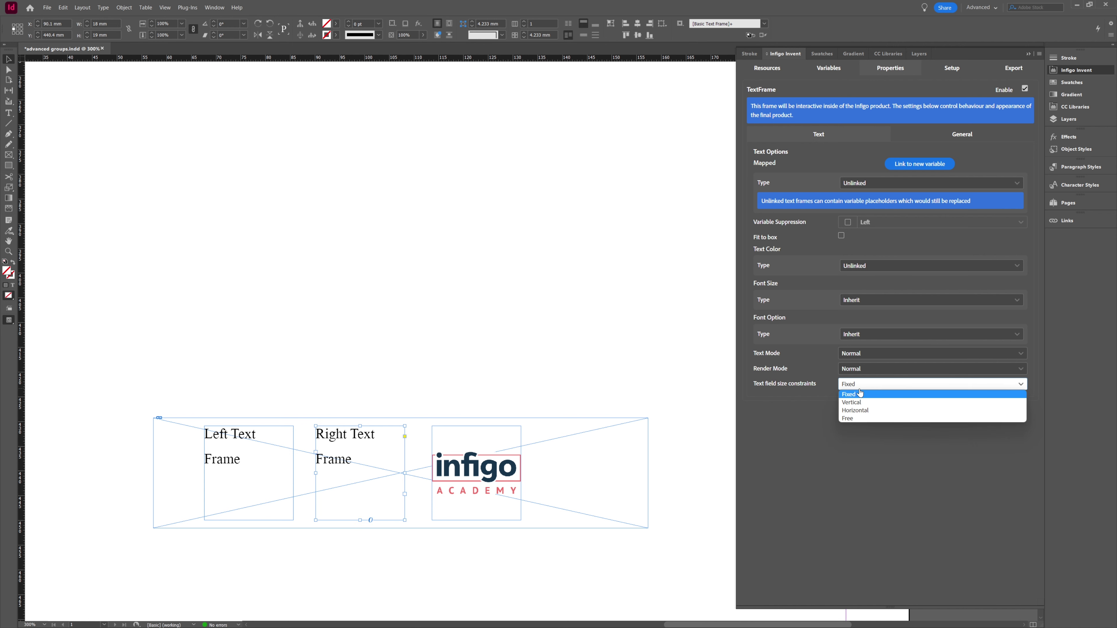
pyautogui.click(855, 411)
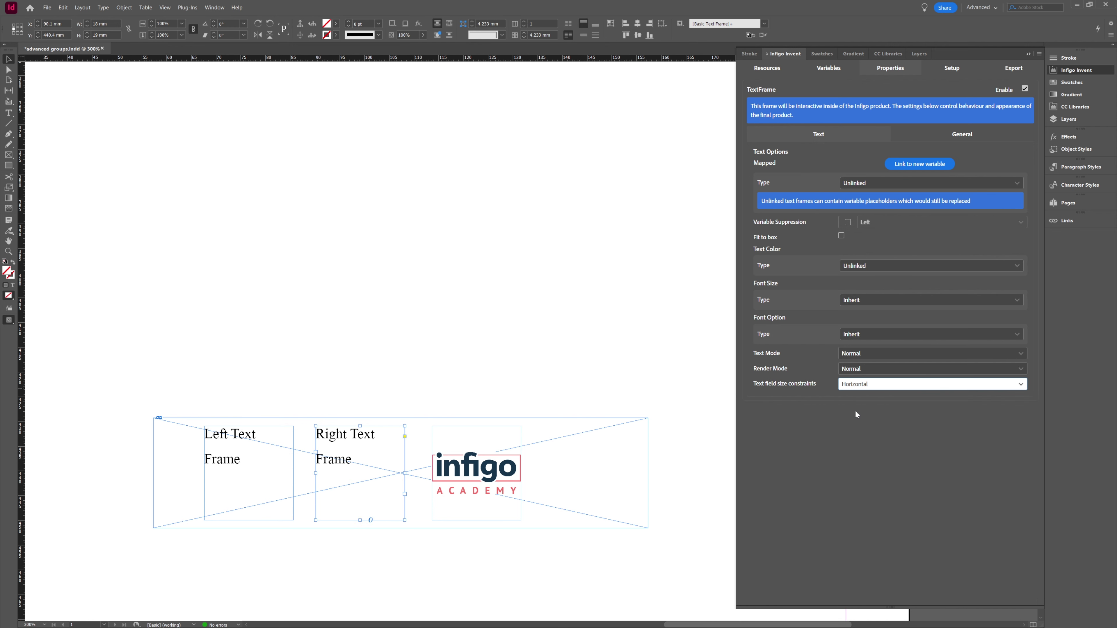
pyautogui.click(838, 428)
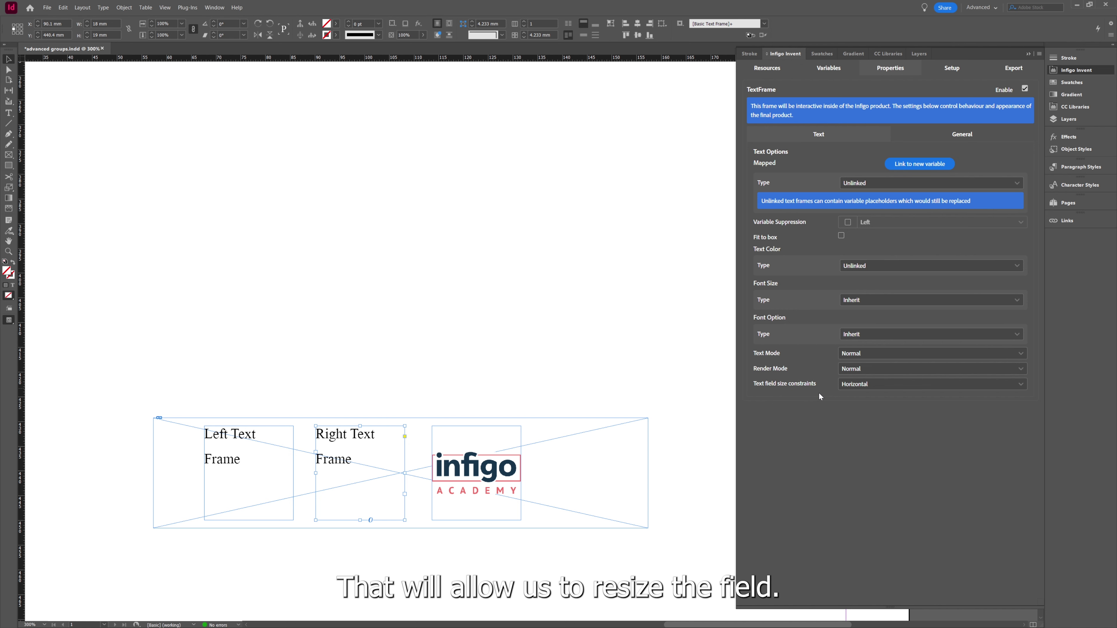